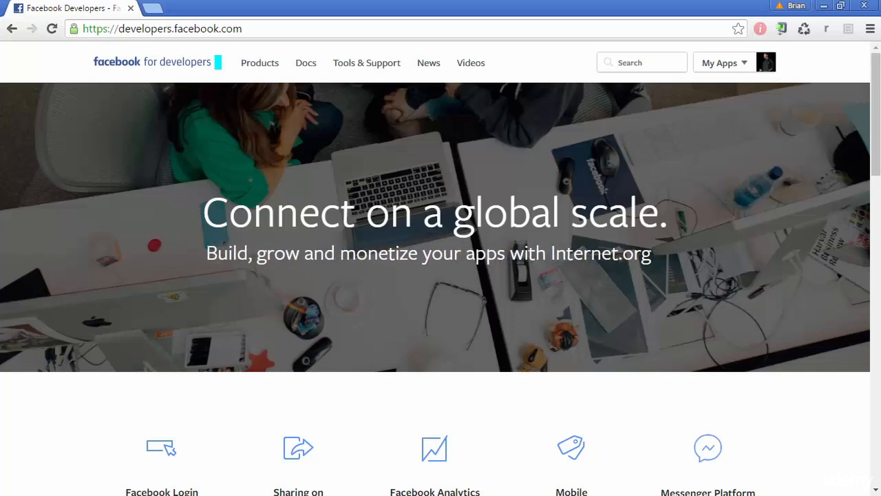
From My Apps, add a new app and choose the Website (www) platform.
{"action": "mouse_move", "coordinate": [742, 66]}
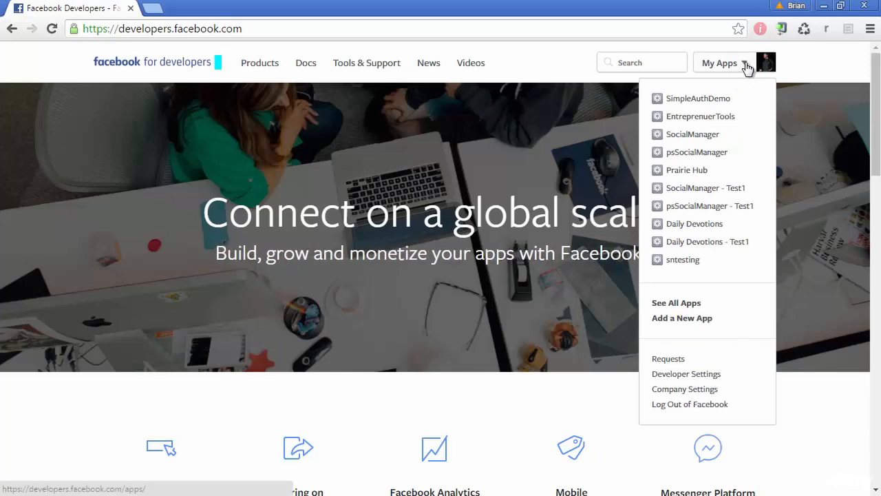
{"action": "left_click", "coordinate": [707, 319]}
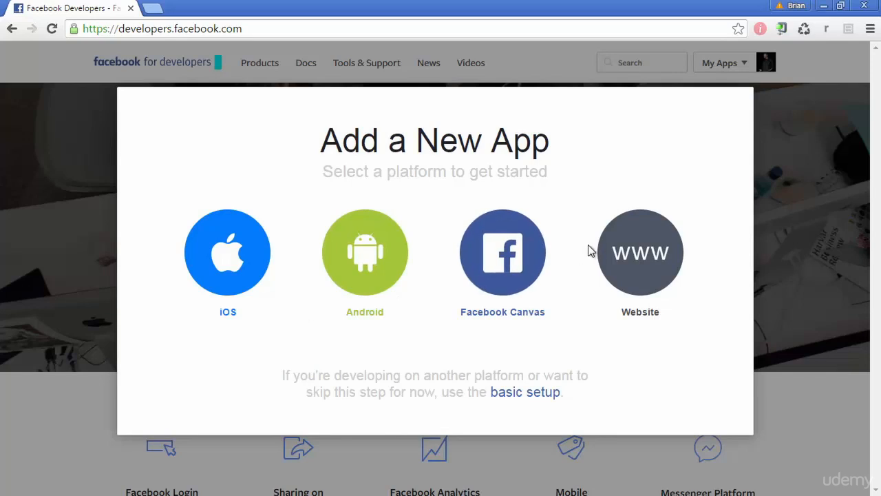
{"action": "left_click", "coordinate": [644, 255]}
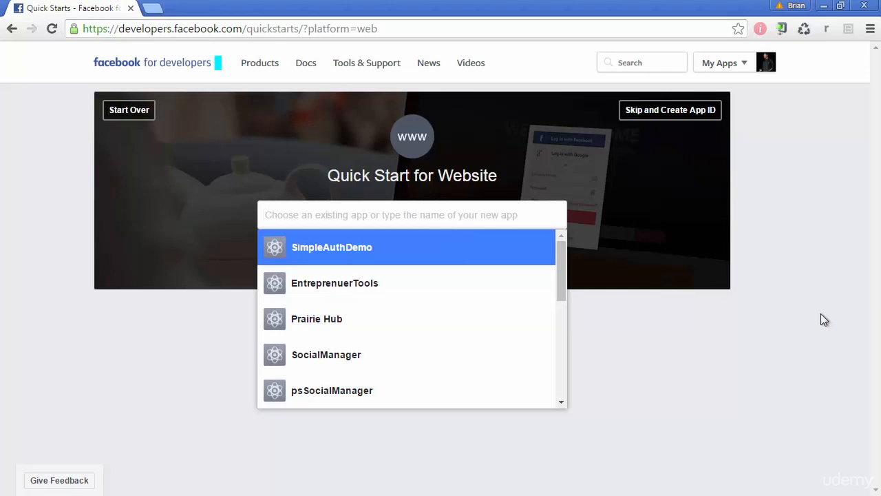
Create a Facebook app ID named 'ContactManger' with a contact e-mail and the Productivity category.
{"action": "type", "text": "ContactManger"}
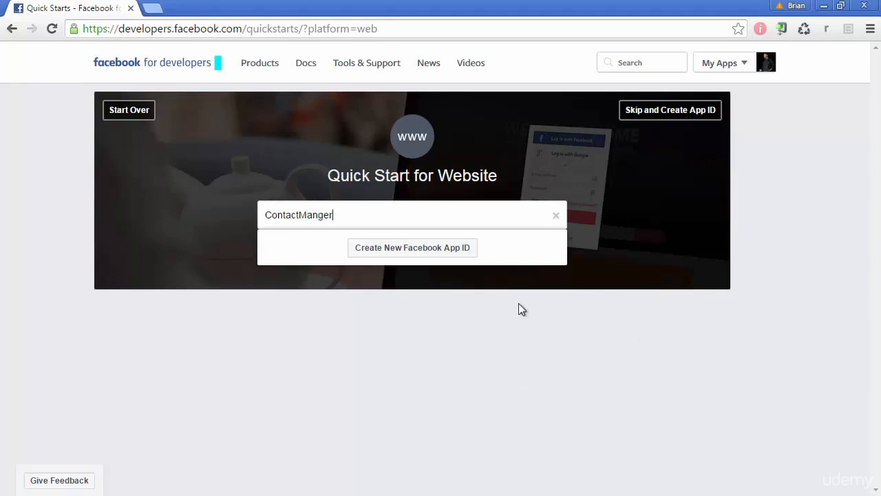
{"action": "left_click", "coordinate": [453, 247]}
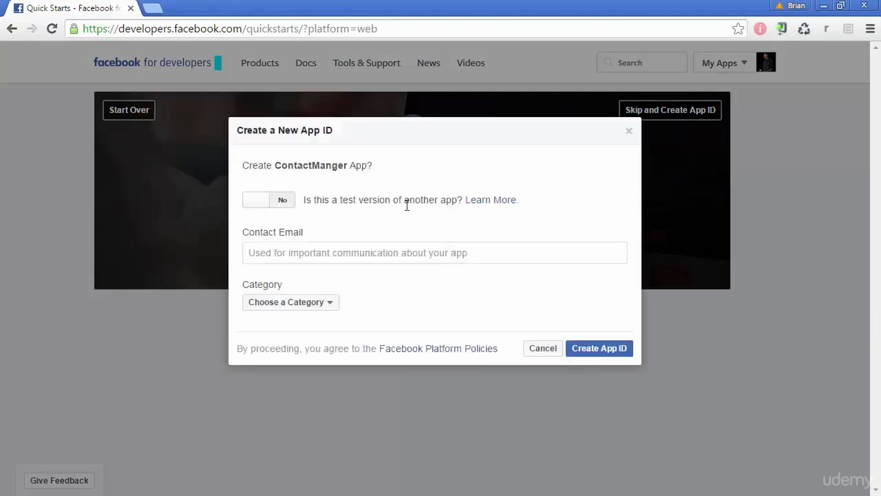
{"action": "left_click", "coordinate": [380, 252]}
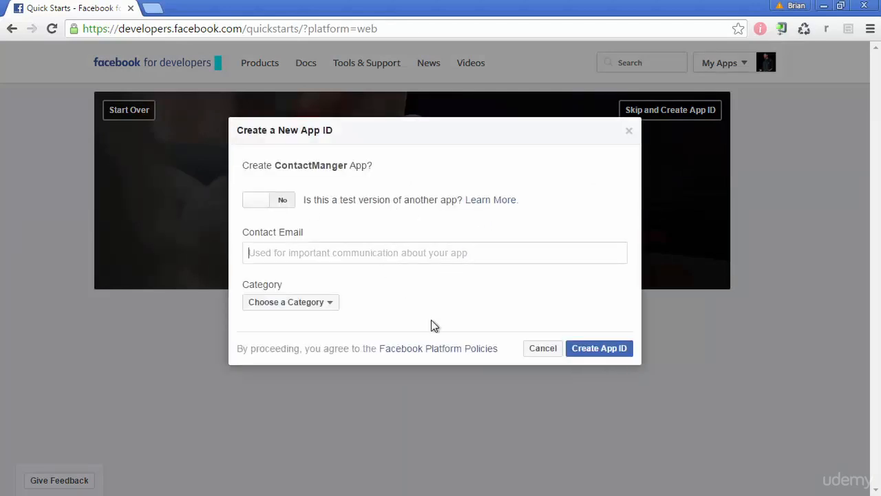
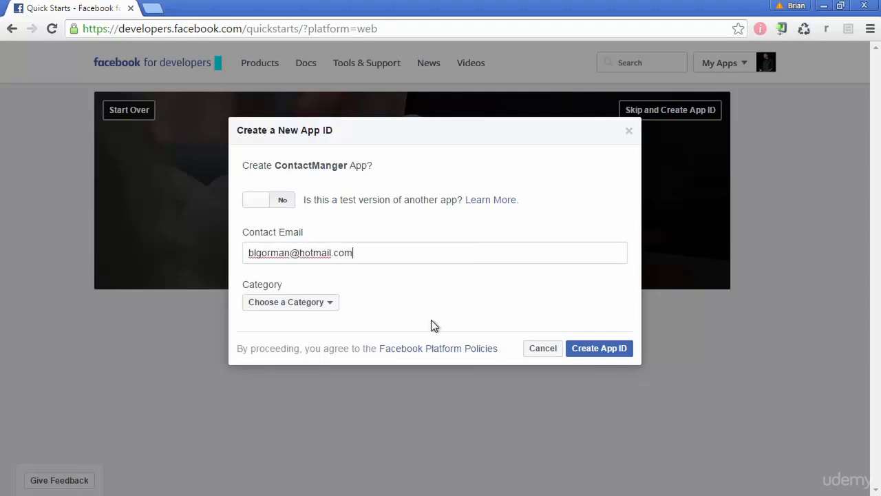
{"action": "left_click", "coordinate": [321, 305]}
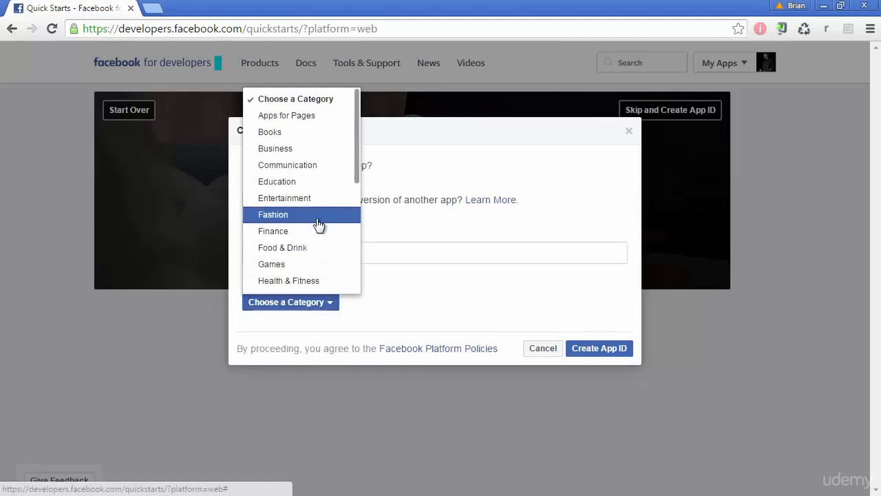
{"action": "scroll", "coordinate": [319, 225], "scroll_direction": "down", "scroll_amount": 4}
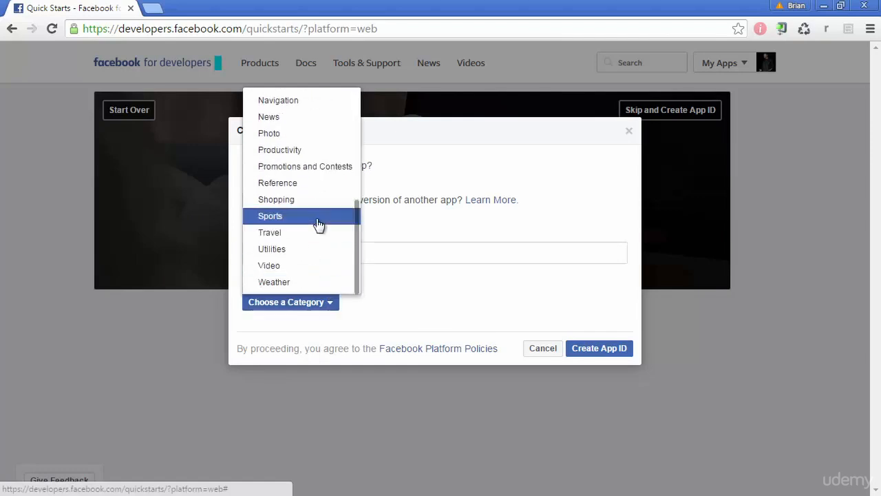
{"action": "left_click", "coordinate": [303, 150]}
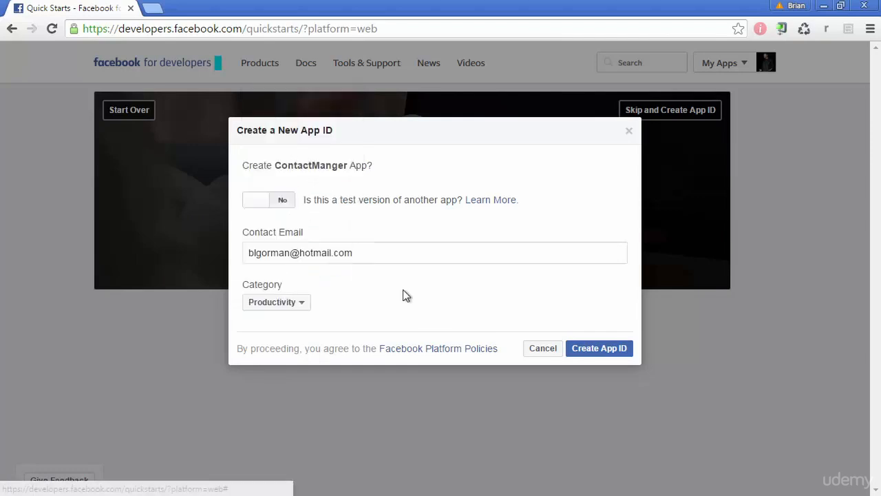
{"action": "left_click", "coordinate": [599, 350]}
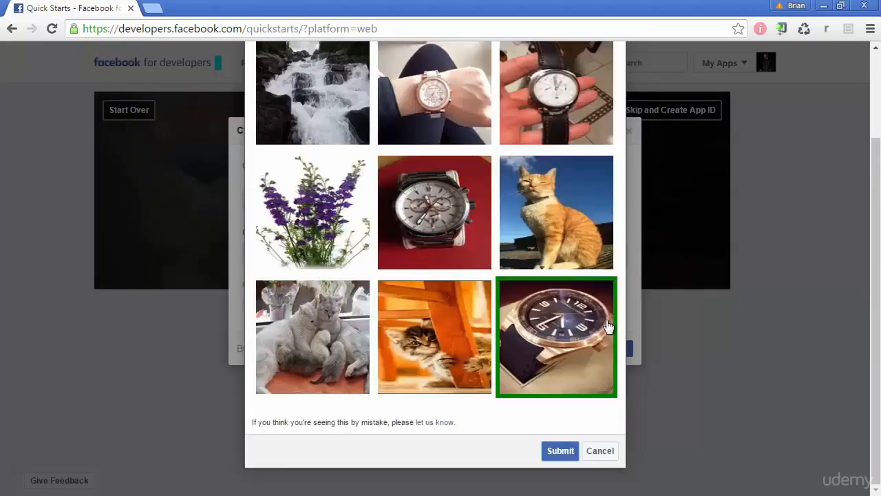
Select the orange cat, two-cats and kitten photos in the security check and submit.
{"action": "scroll", "coordinate": [685, 332], "scroll_direction": "up", "scroll_amount": 3}
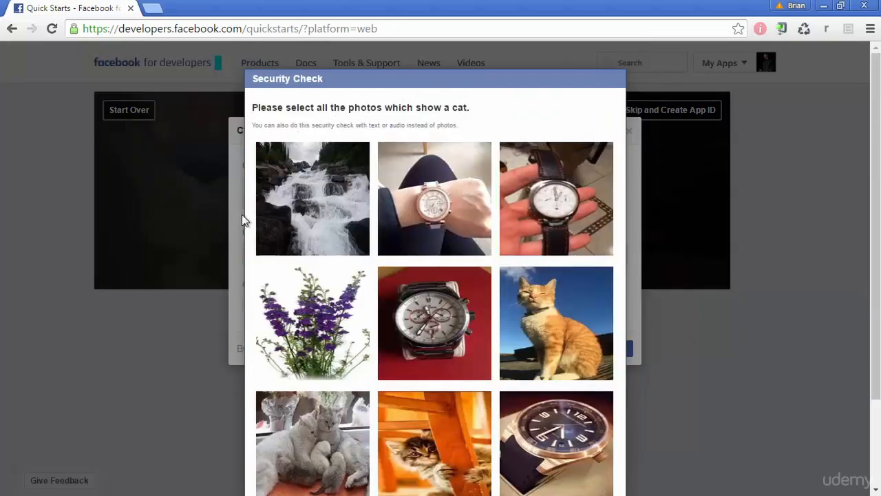
{"action": "scroll", "coordinate": [241, 214], "scroll_direction": "down", "scroll_amount": 1}
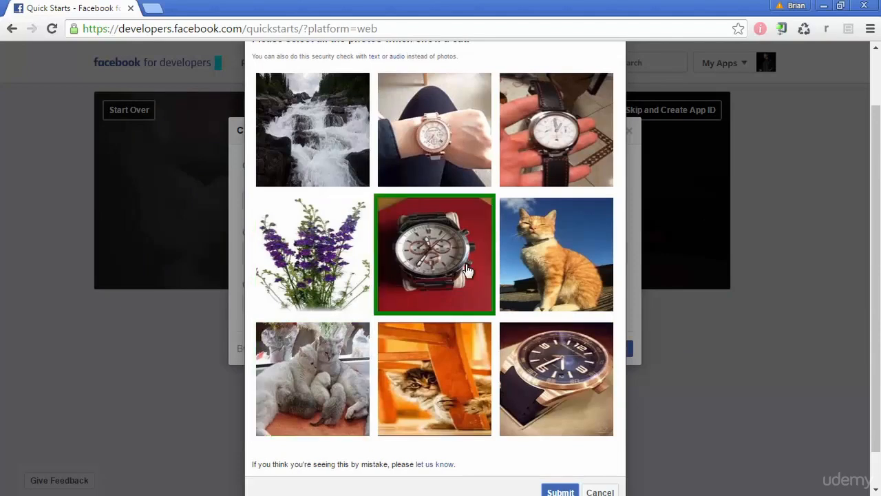
{"action": "left_click", "coordinate": [537, 253]}
{"action": "left_click", "coordinate": [354, 380]}
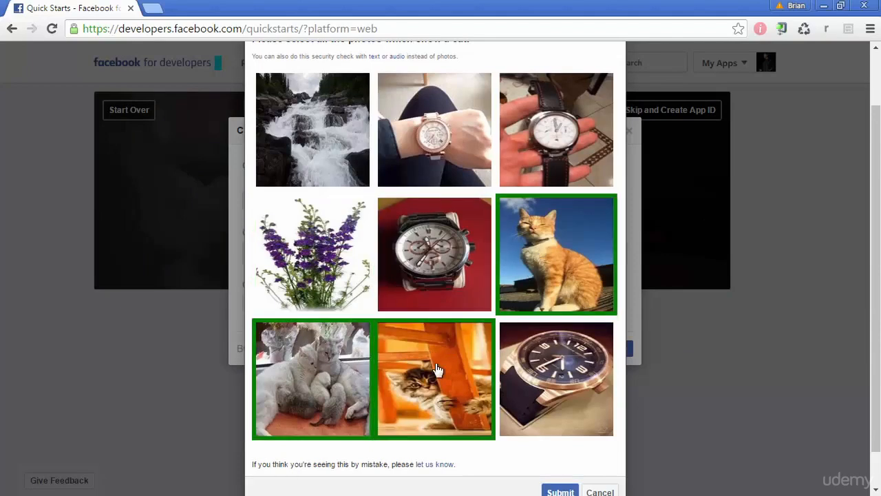
{"action": "left_click", "coordinate": [438, 370]}
{"action": "scroll", "coordinate": [466, 295], "scroll_direction": "down", "scroll_amount": 1}
{"action": "left_click", "coordinate": [561, 452]}
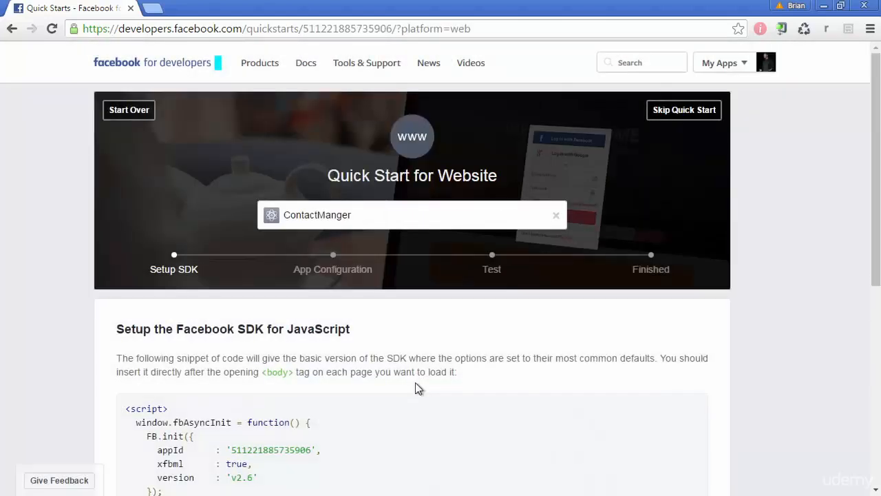
Look over the SDK setup snippet, then show the All Apps list including ContactManger.
{"action": "scroll", "coordinate": [306, 366], "scroll_direction": "down", "scroll_amount": 1}
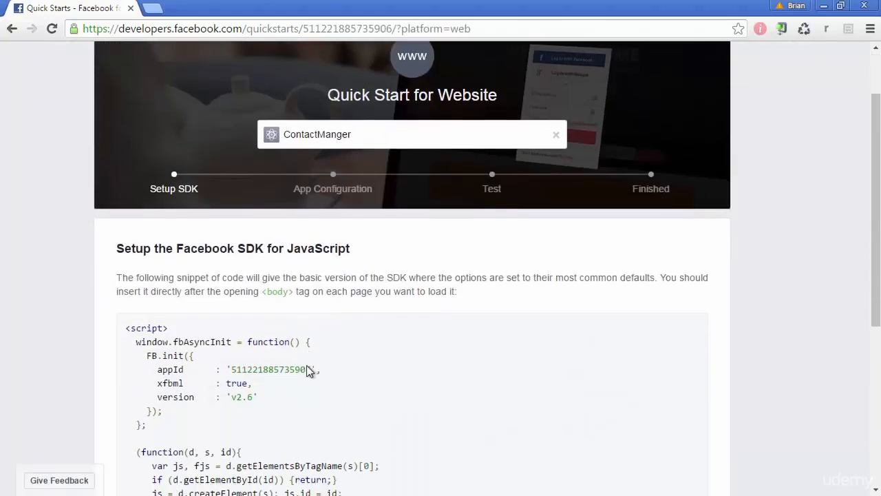
{"action": "scroll", "coordinate": [308, 369], "scroll_direction": "down", "scroll_amount": 2}
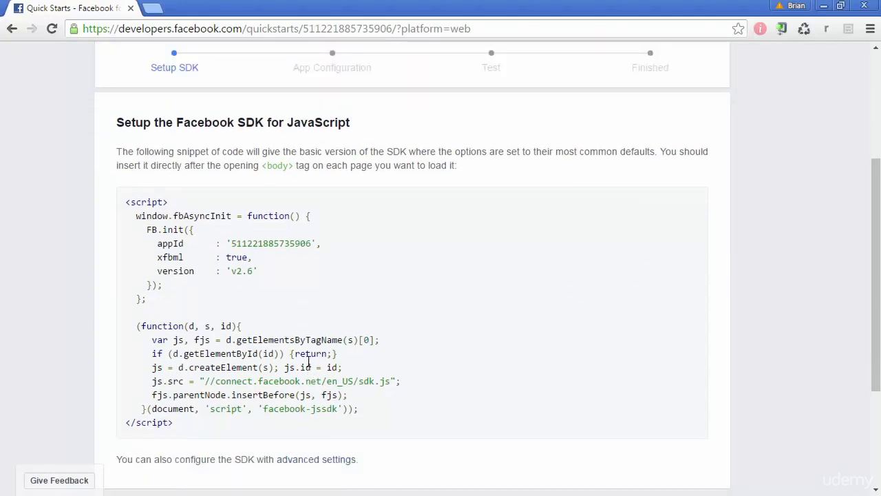
{"action": "scroll", "coordinate": [473, 330], "scroll_direction": "down", "scroll_amount": 1}
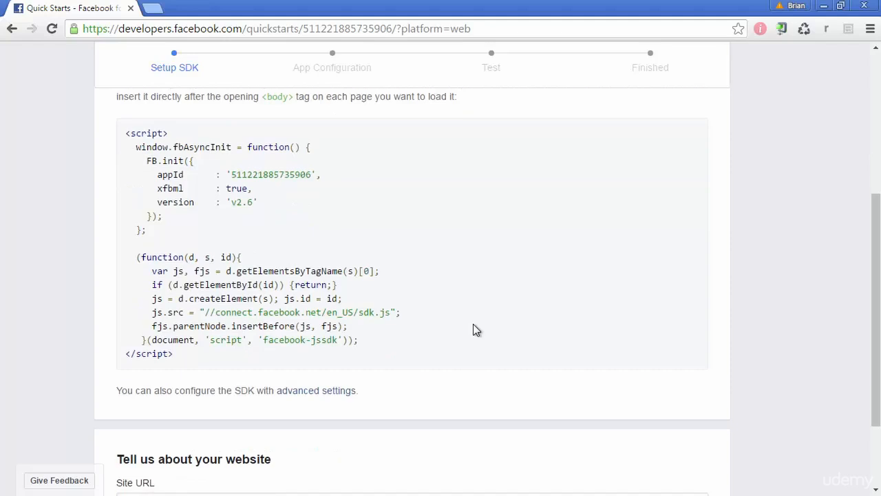
{"action": "scroll", "coordinate": [473, 329], "scroll_direction": "up", "scroll_amount": 4}
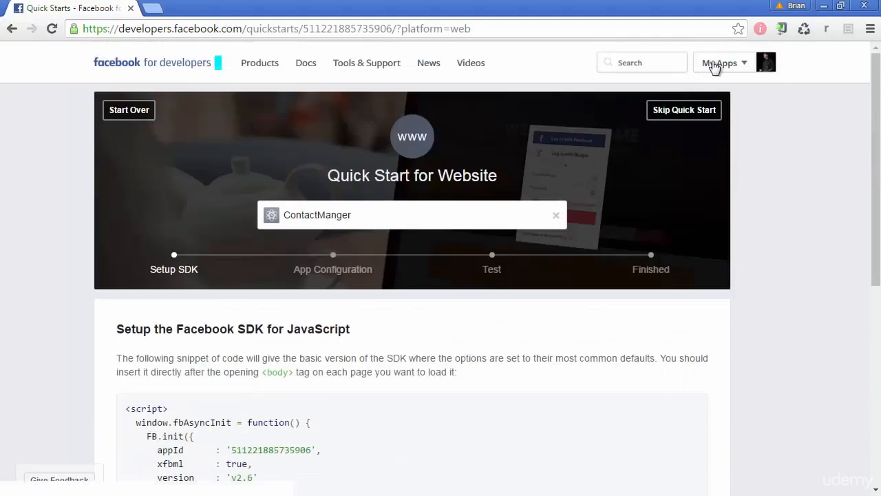
{"action": "mouse_move", "coordinate": [715, 68]}
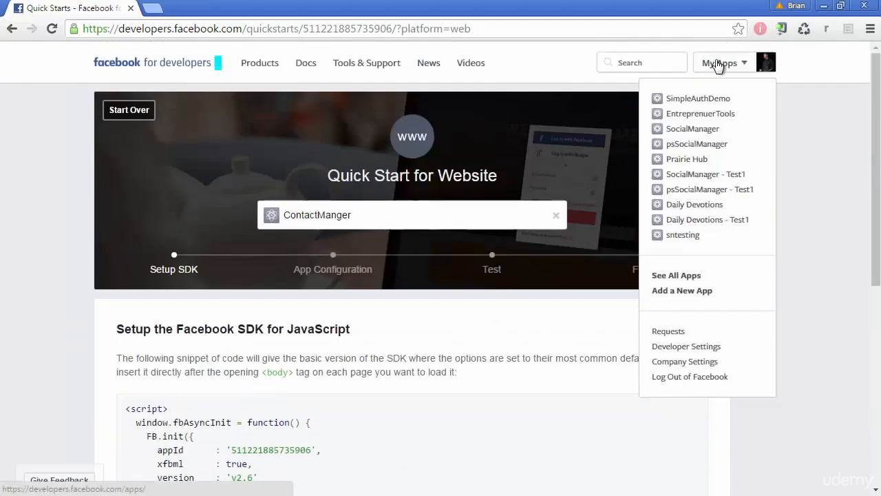
{"action": "left_click", "coordinate": [678, 275]}
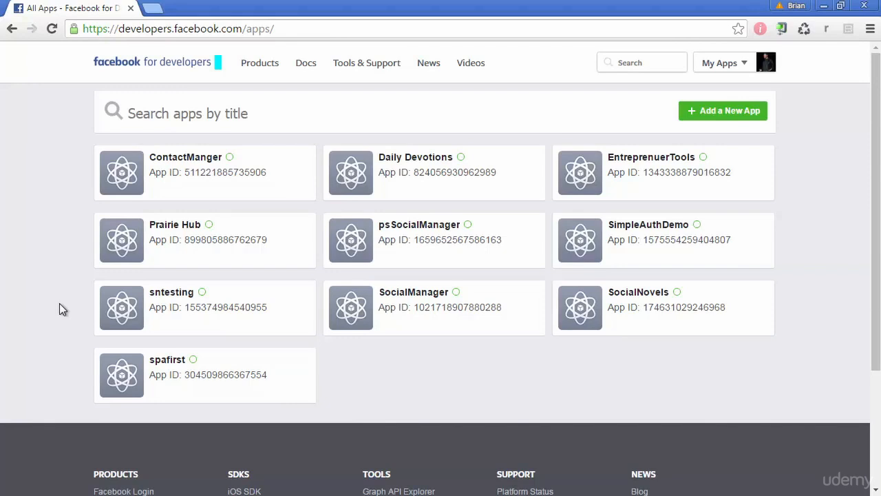
{"action": "left_click", "coordinate": [190, 159]}
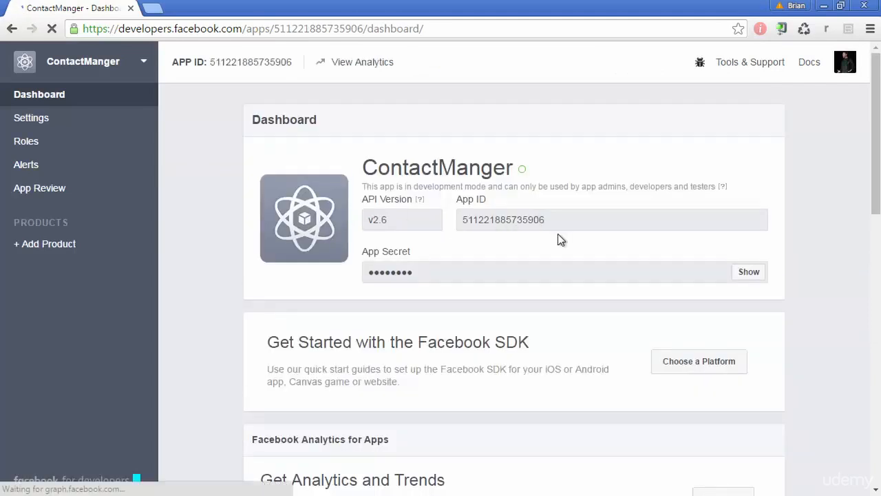
{"action": "double_click", "coordinate": [557, 230]}
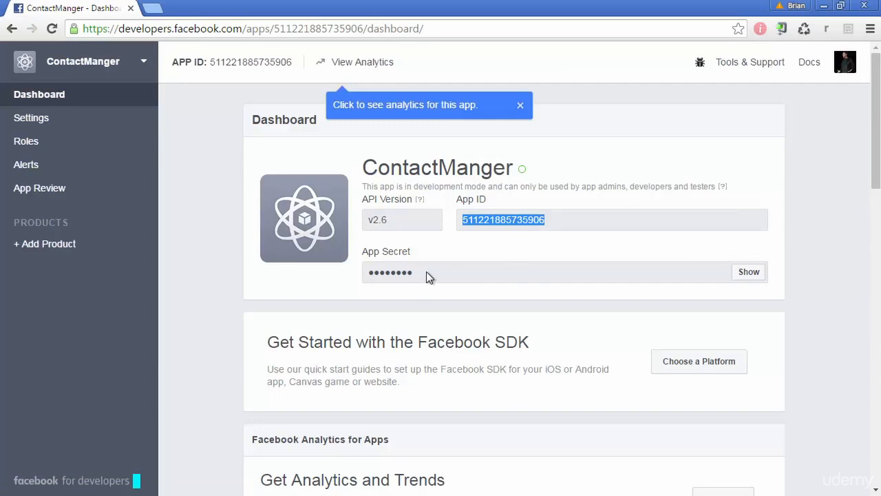
{"action": "left_click", "coordinate": [230, 277]}
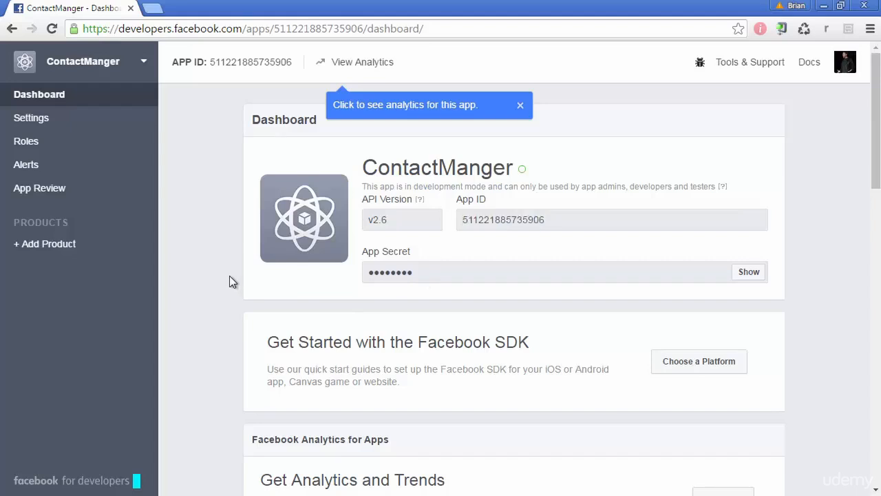
{"action": "scroll", "coordinate": [232, 273], "scroll_direction": "down", "scroll_amount": 6}
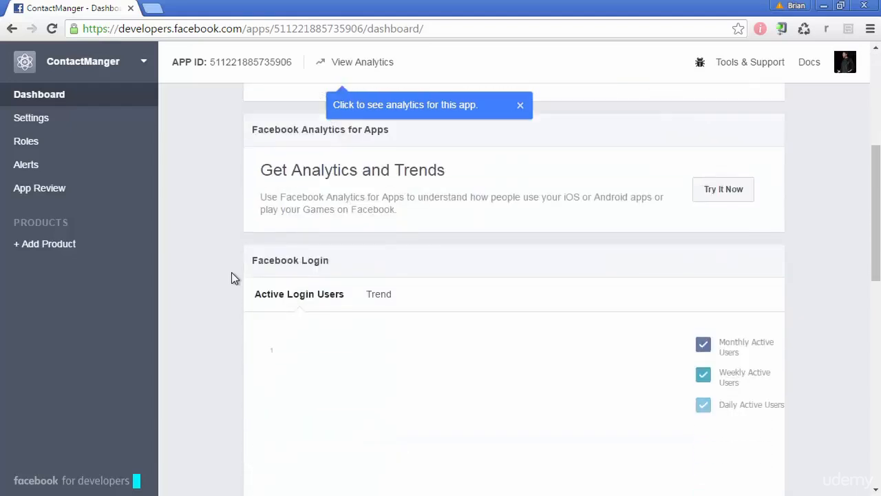
{"action": "scroll", "coordinate": [232, 272], "scroll_direction": "up", "scroll_amount": 6}
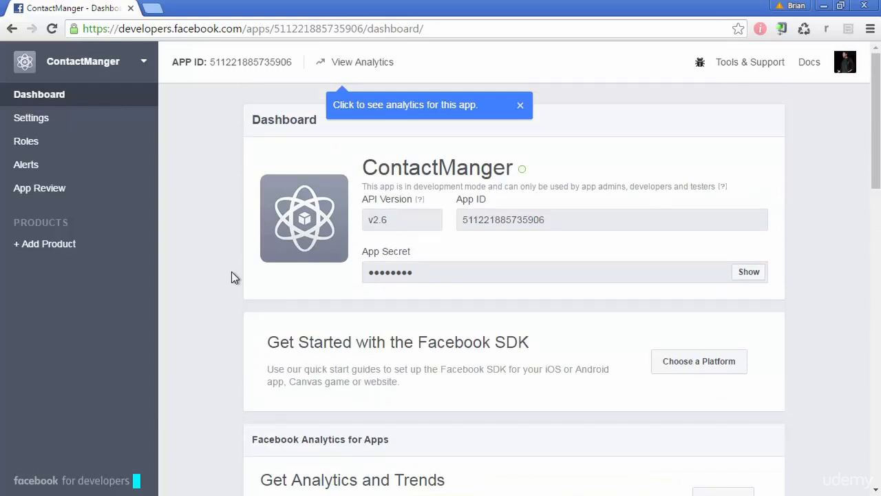
Add a Website platform in ContactManger's Settings, focus Site URL, and launch Visual Studio 2015.
{"action": "left_click", "coordinate": [57, 124]}
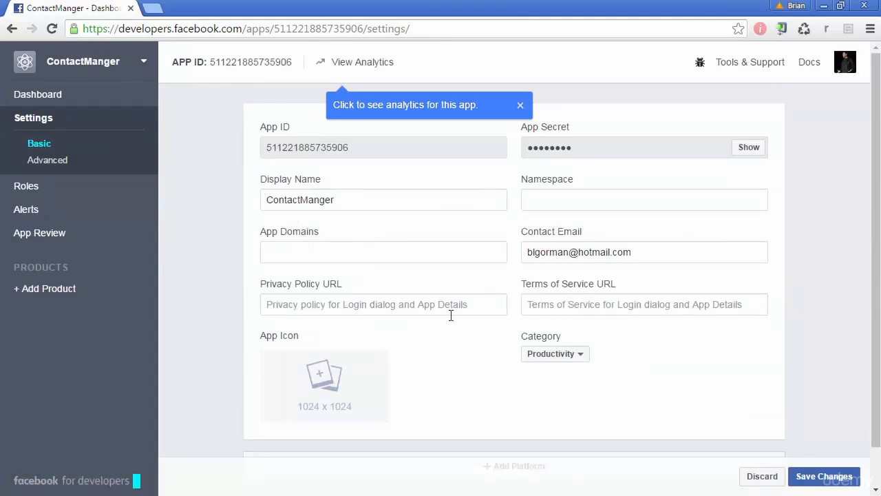
{"action": "scroll", "coordinate": [449, 315], "scroll_direction": "down", "scroll_amount": 1}
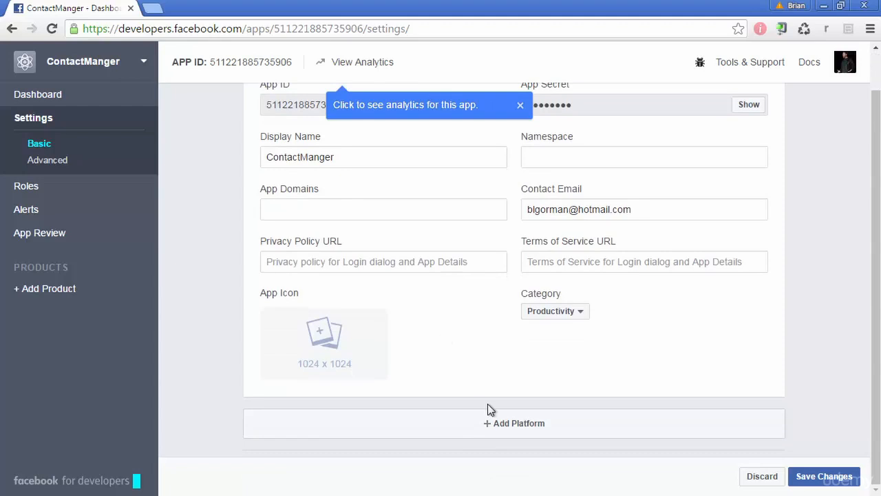
{"action": "left_click", "coordinate": [521, 432]}
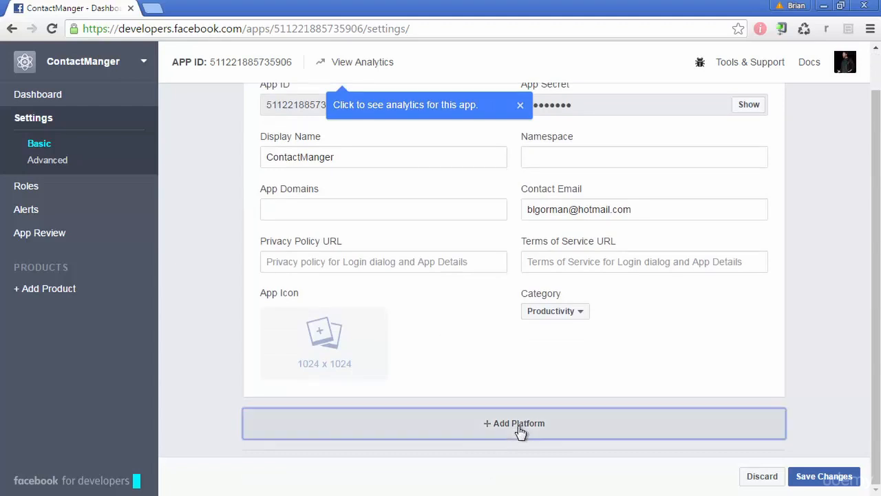
{"action": "left_click", "coordinate": [380, 206]}
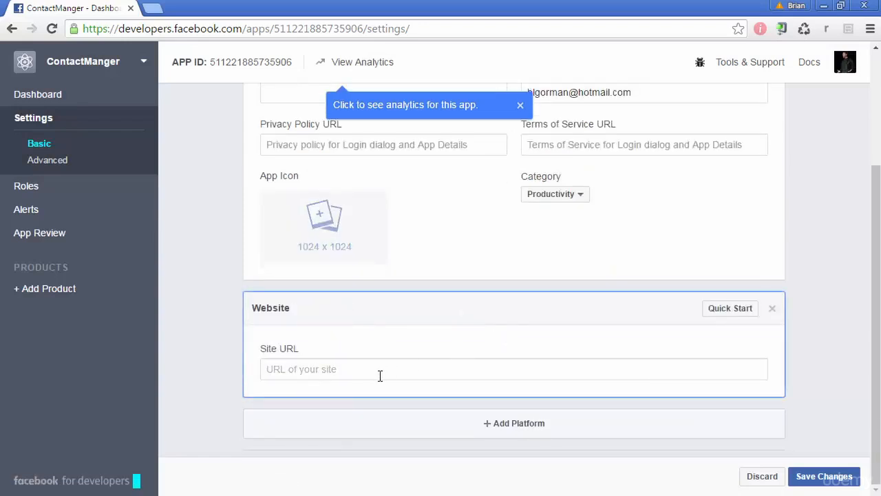
{"action": "left_click", "coordinate": [381, 375]}
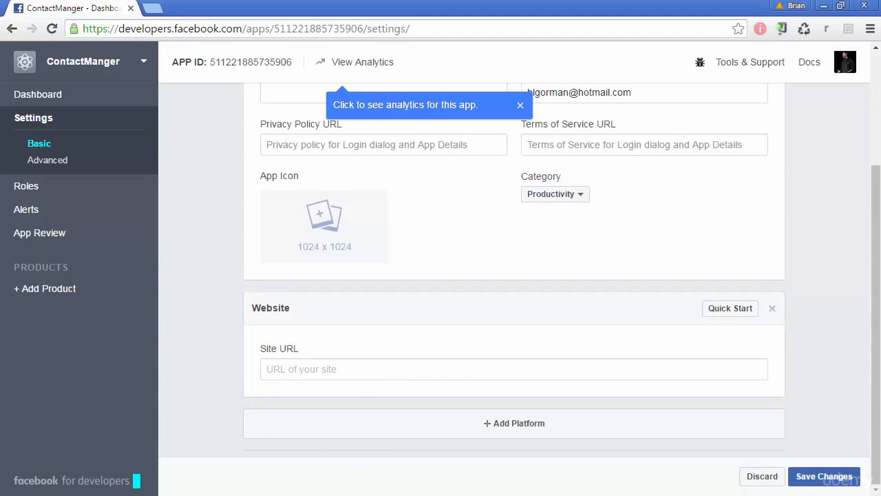
{"action": "left_click", "coordinate": [233, 495]}
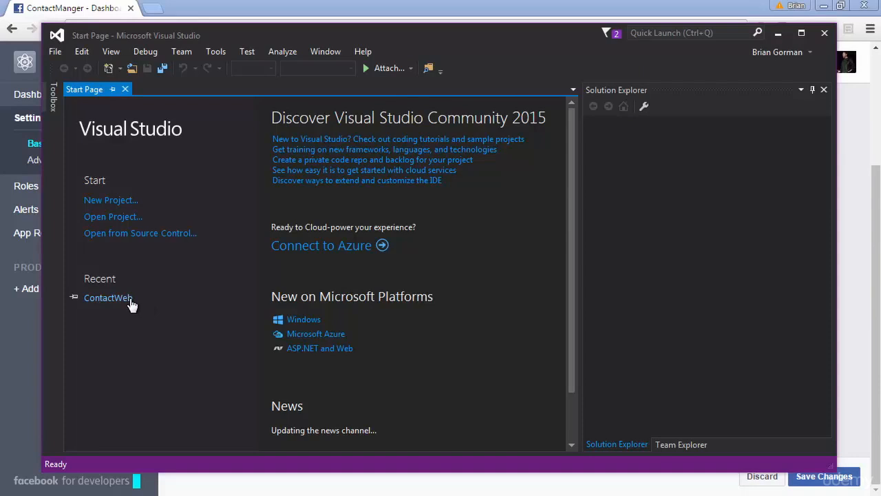
Open the recent ContactWeb solution and select the ContactWeb project in Solution Explorer.
{"action": "left_click", "coordinate": [130, 301]}
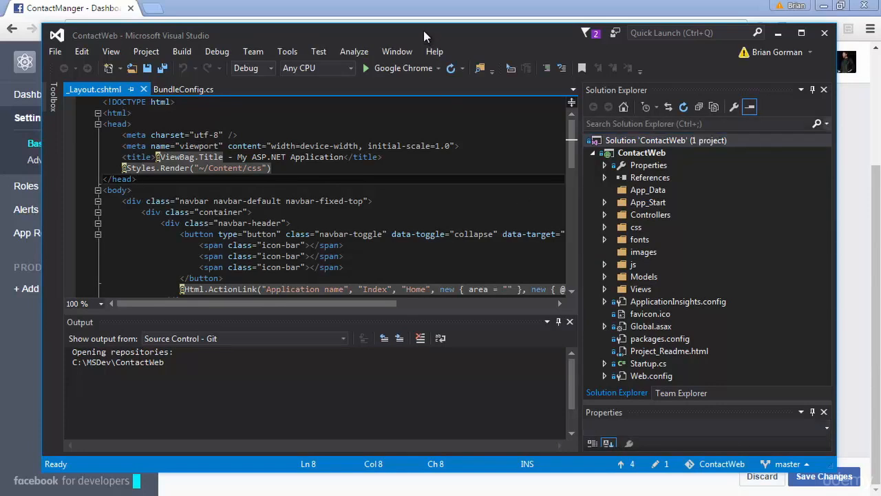
{"action": "left_click_drag", "start_coordinate": [423, 30], "coordinate": [433, 29]}
{"action": "left_click", "coordinate": [633, 154]}
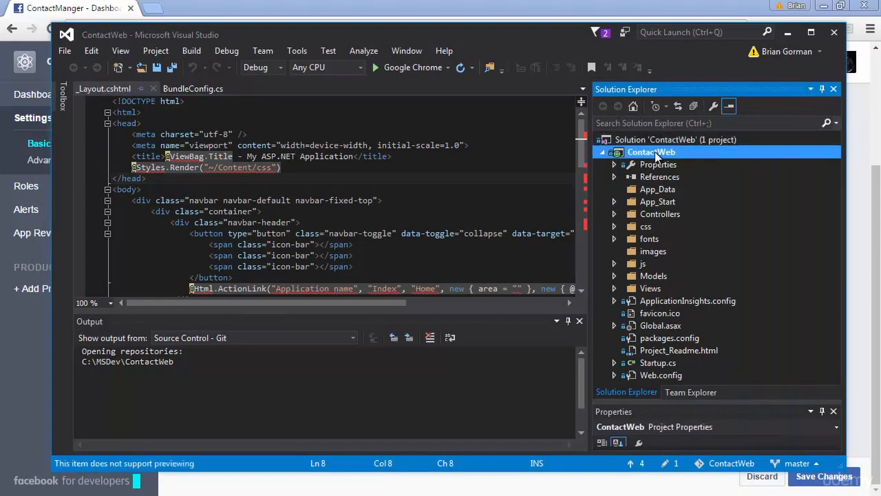
{"action": "right_click", "coordinate": [655, 156]}
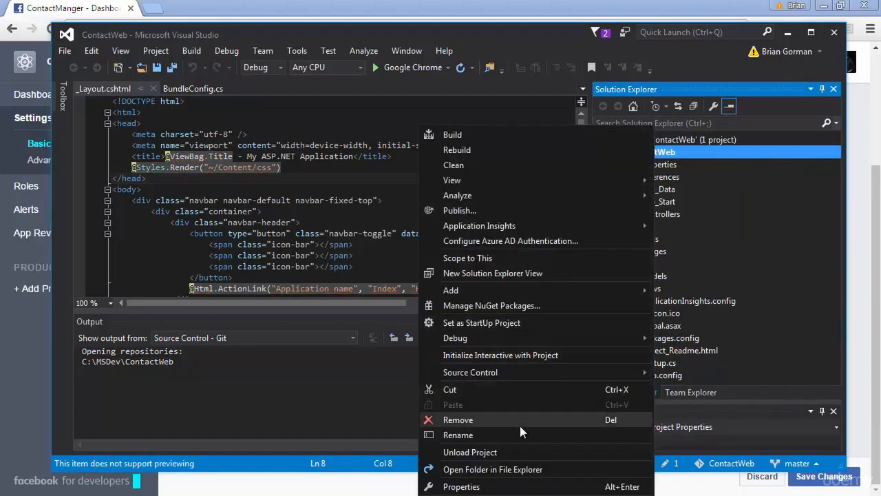
{"action": "left_click", "coordinate": [509, 486]}
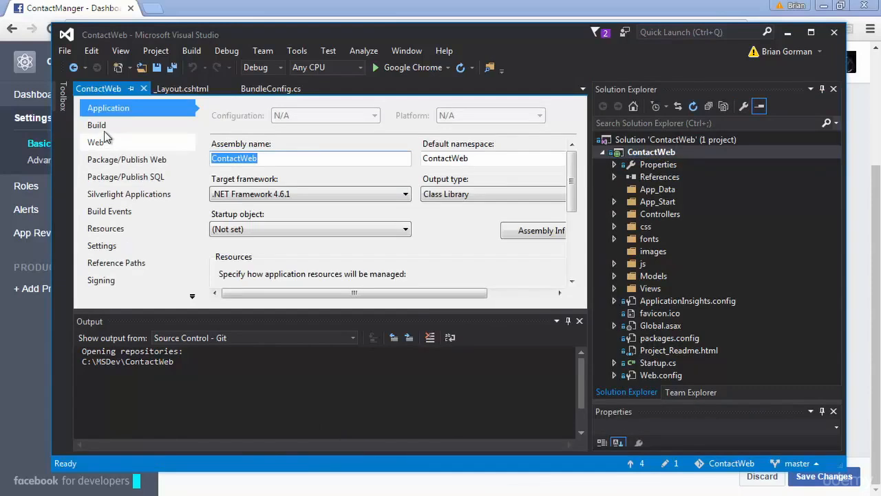
{"action": "left_click", "coordinate": [102, 127]}
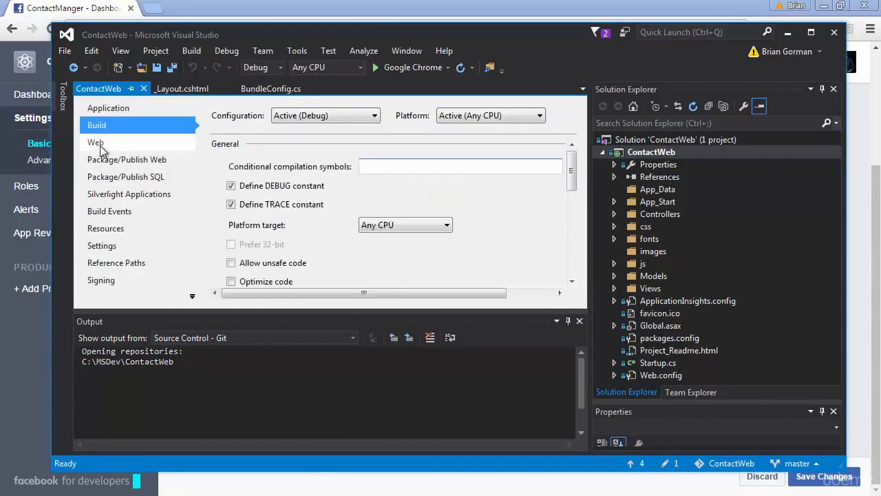
{"action": "left_click", "coordinate": [97, 144]}
{"action": "left_click_drag", "start_coordinate": [572, 164], "coordinate": [579, 199]}
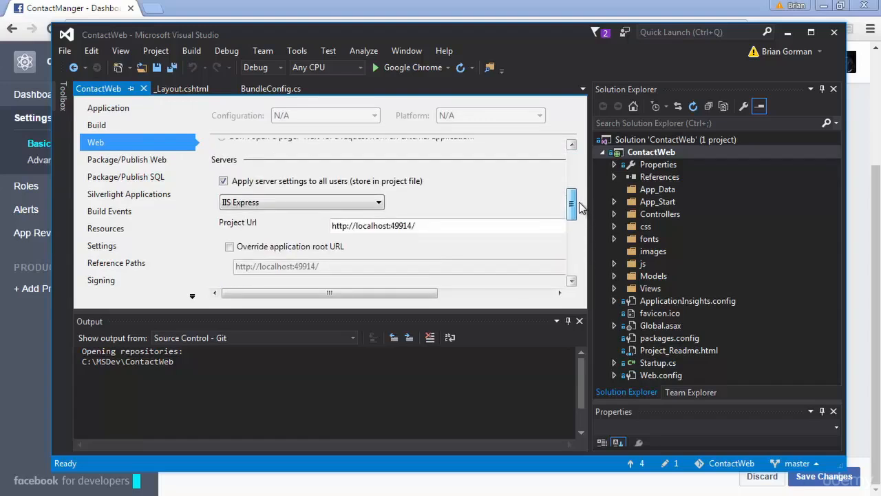
{"action": "double_click", "coordinate": [288, 28]}
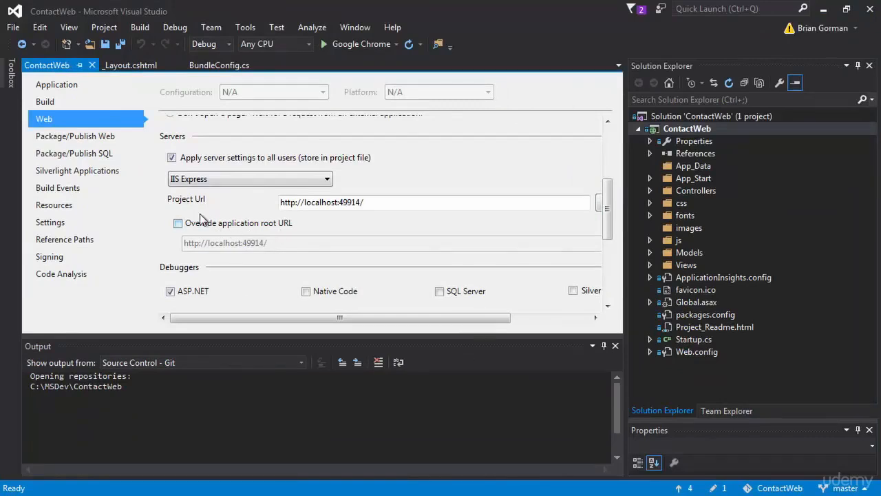
{"action": "left_click_drag", "start_coordinate": [384, 201], "coordinate": [268, 208]}
{"action": "key", "text": "ctrl+c"}
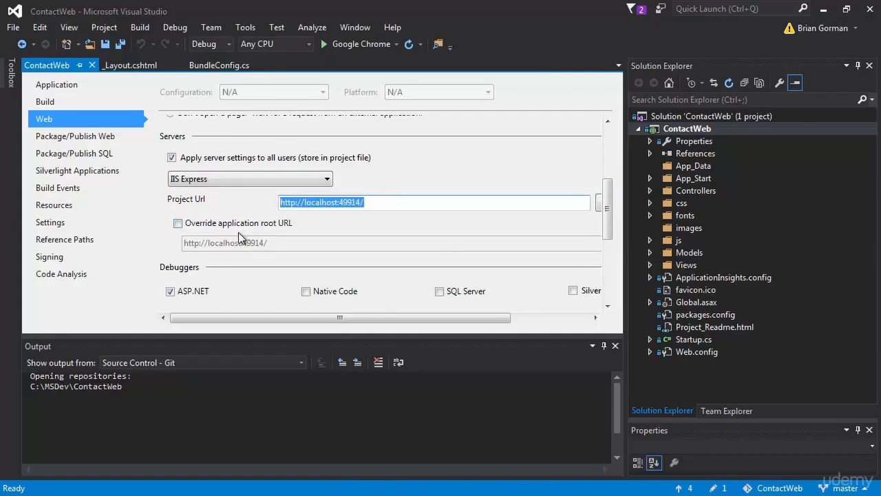
{"action": "left_click", "coordinate": [824, 10]}
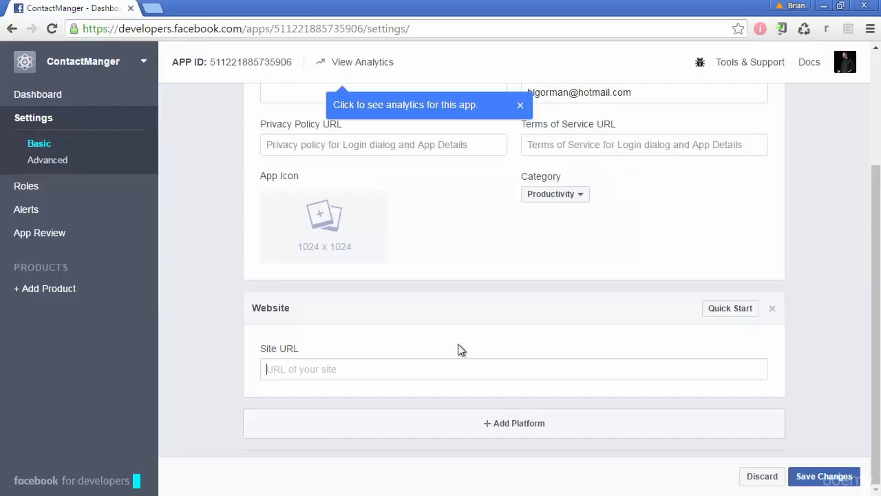
{"action": "left_click", "coordinate": [386, 374]}
{"action": "key", "text": "ctrl+v"}
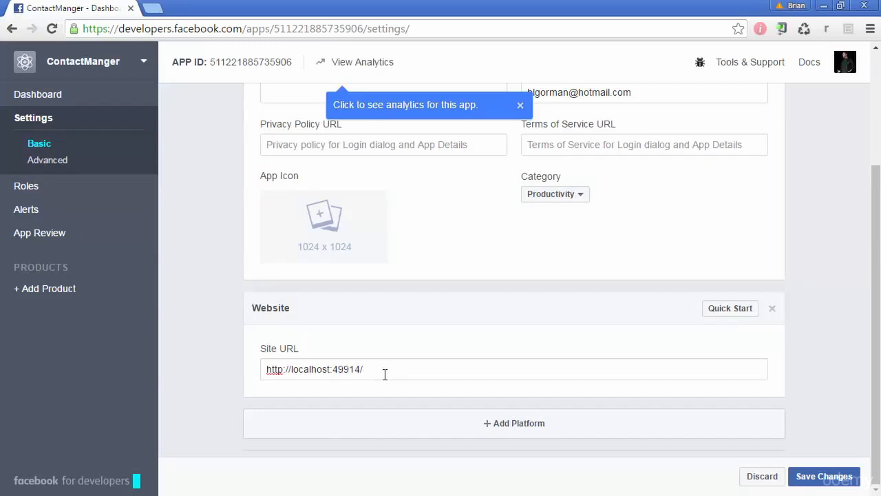
{"action": "left_click", "coordinate": [825, 482]}
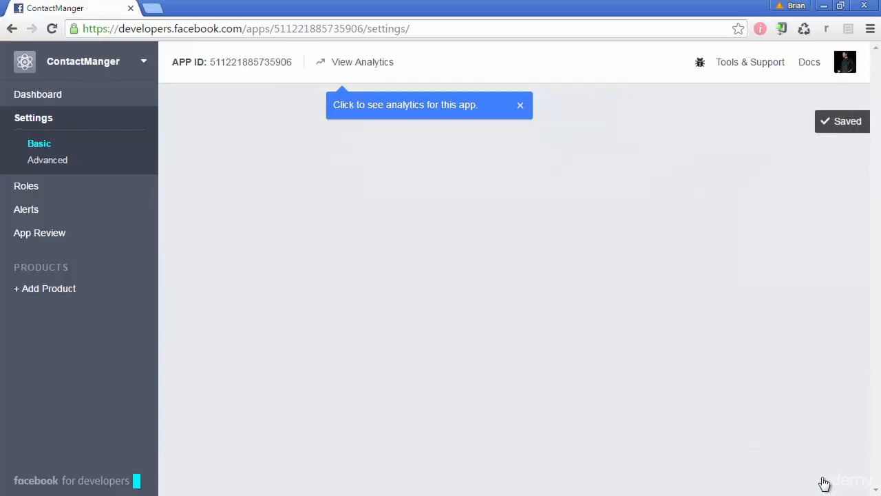